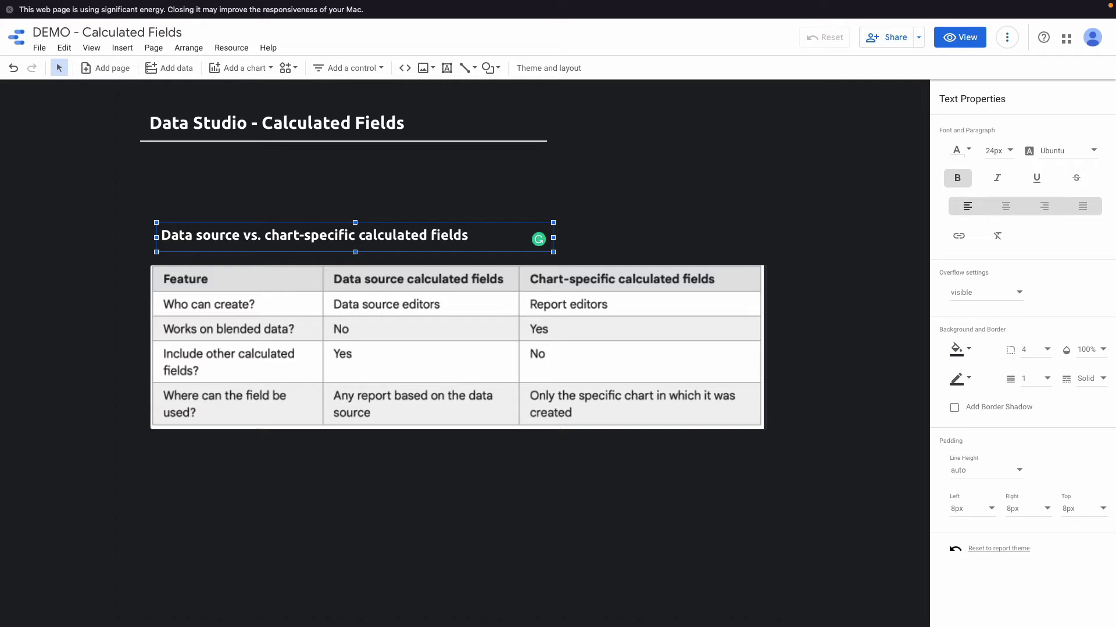
scroll(502, 215, "down", 1)
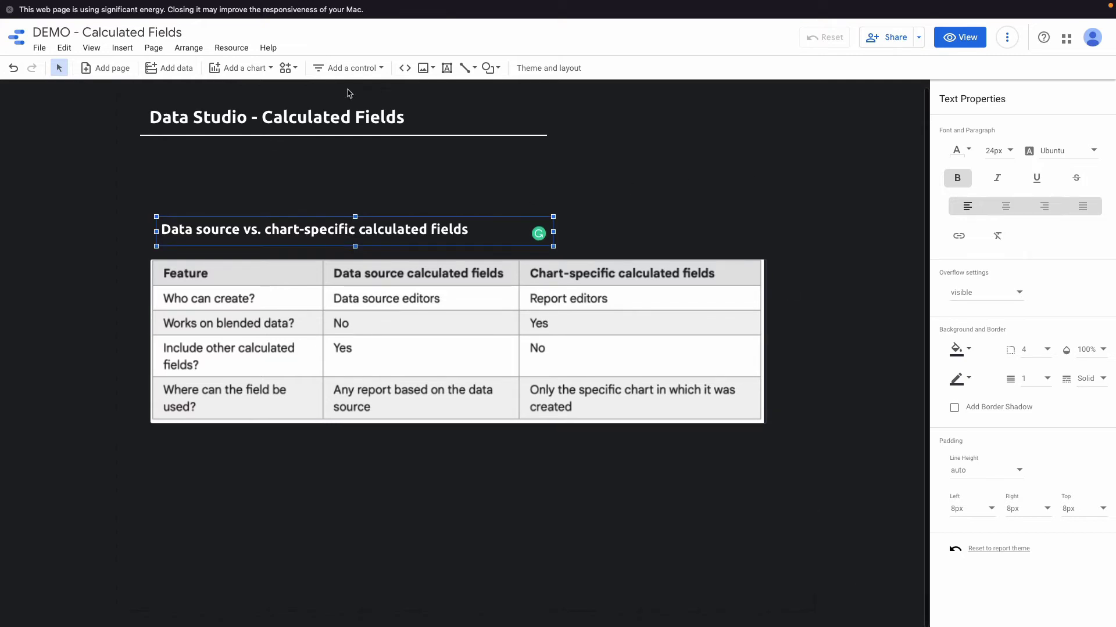
Insert a table chart below the comparison table, listing Source / Medium.
left_click(249, 70)
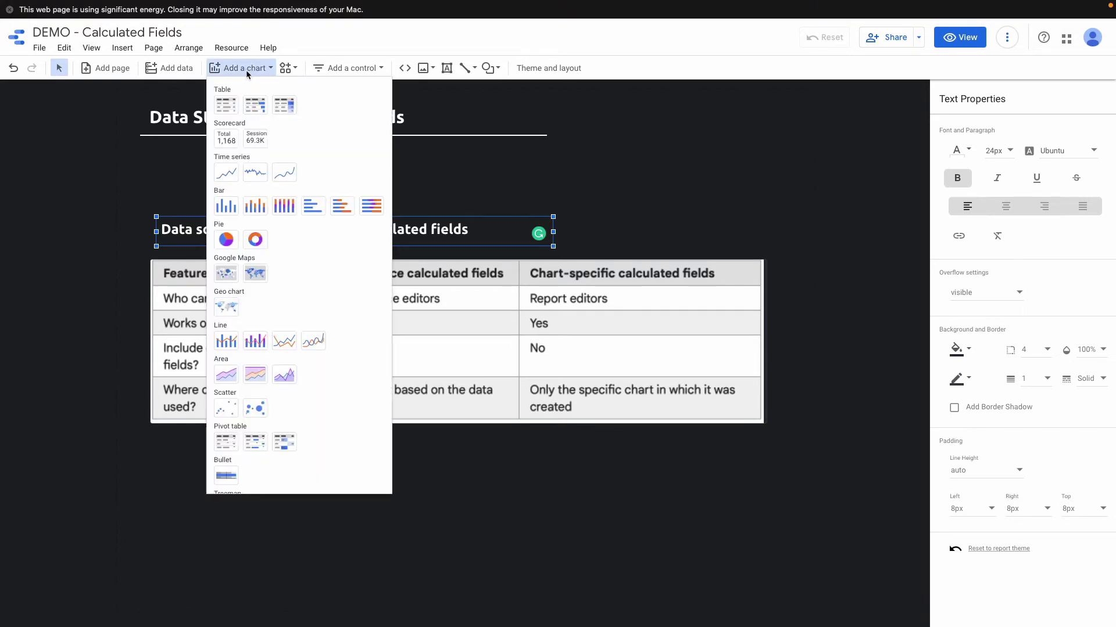
left_click(229, 110)
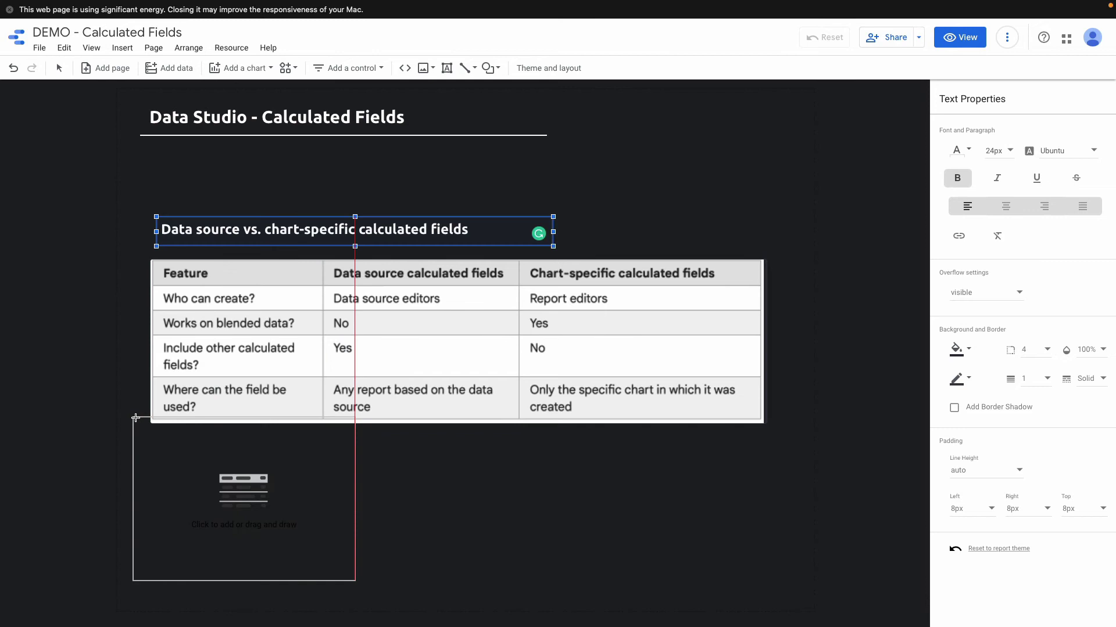
left_click(142, 427)
left_click_drag(142, 427, 365, 588)
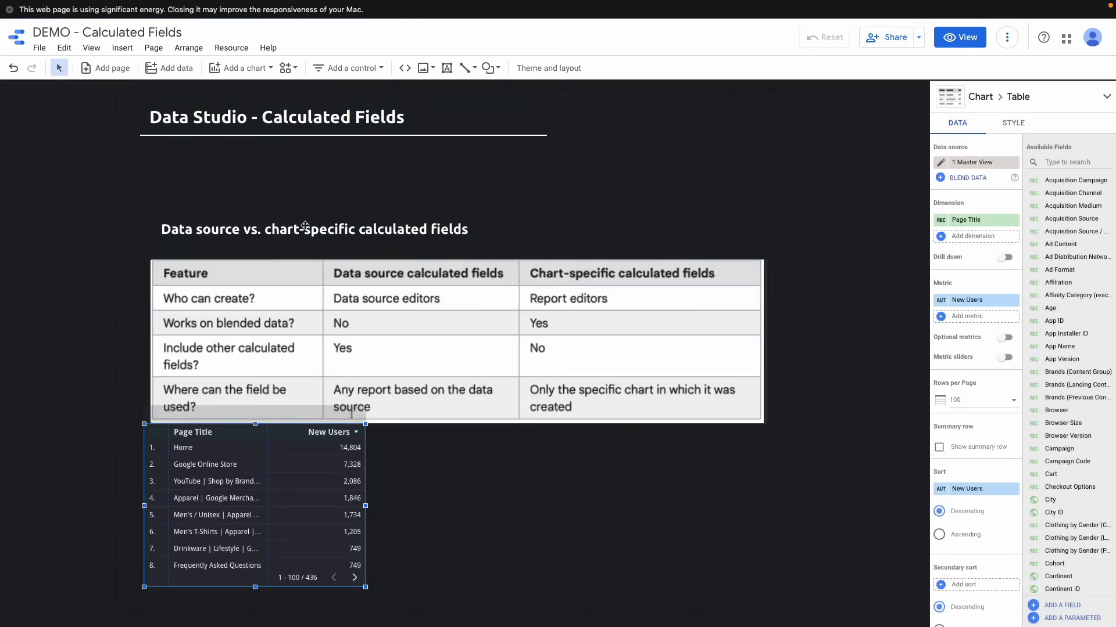
left_click(944, 301)
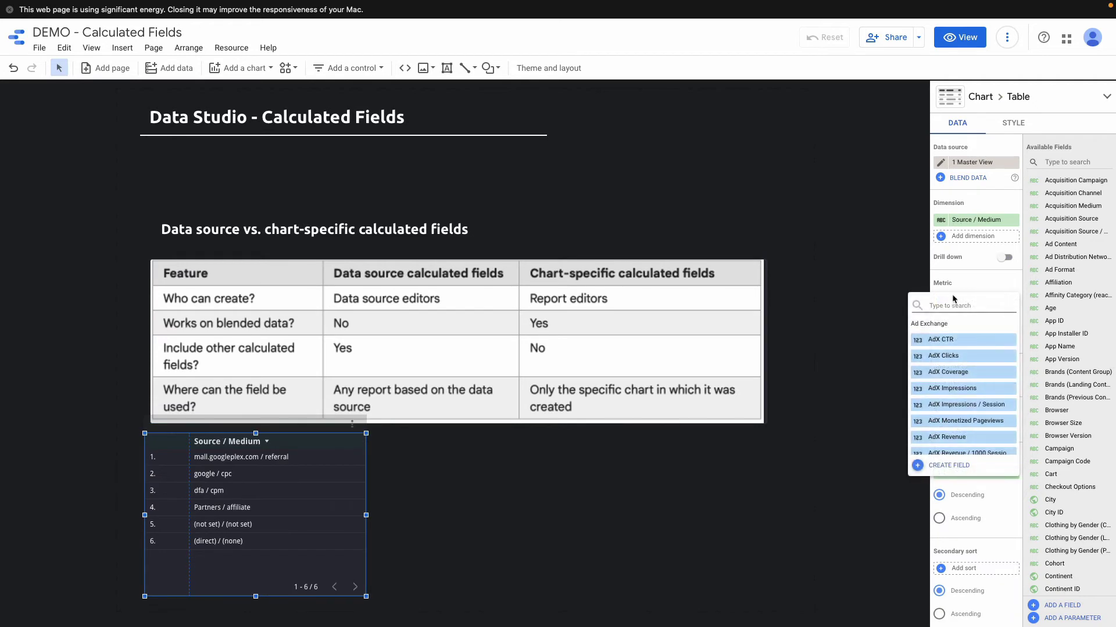
Add a chart-specific CVR field, Transactions / Users, formatted as a percent.
left_click(922, 468)
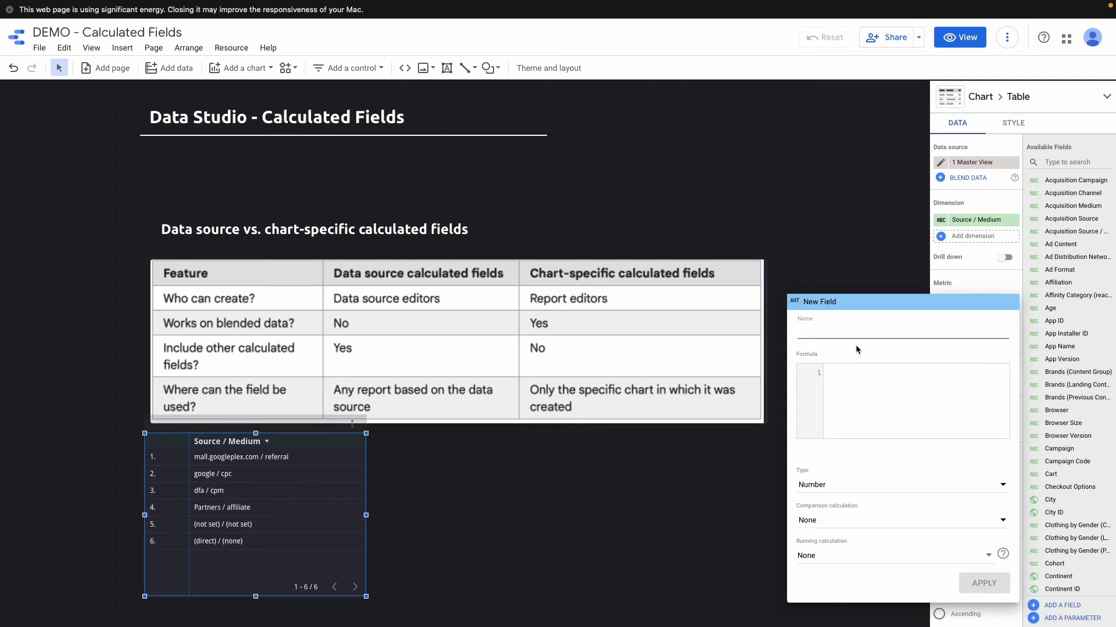
left_click(836, 377)
type("tran")
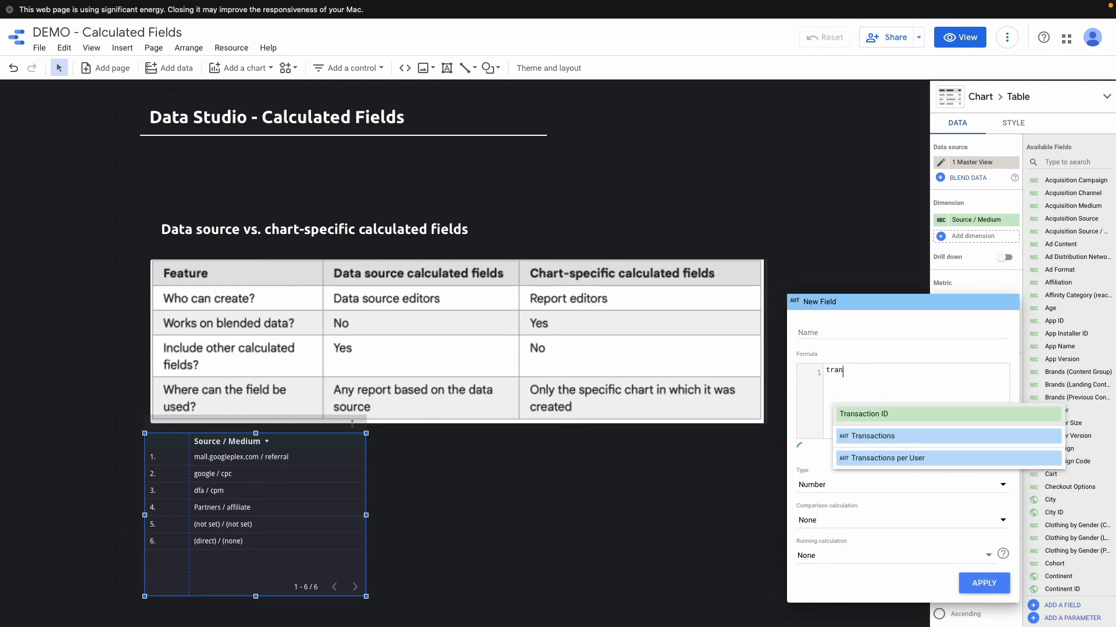
key("Down")
key("Return")
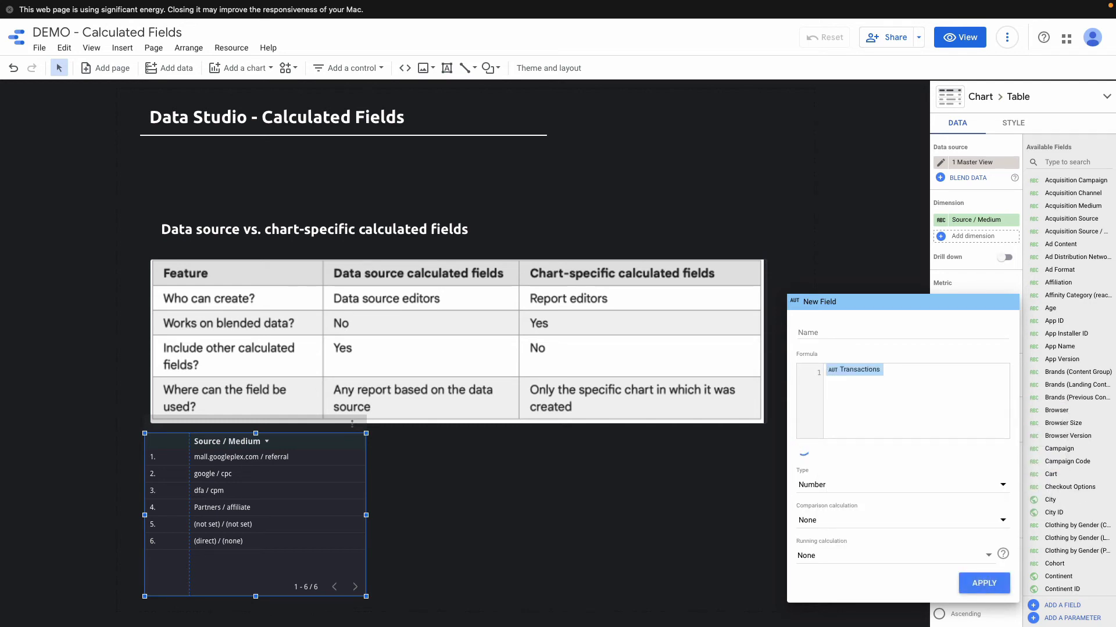
left_click(840, 487)
mouse_move(880, 493)
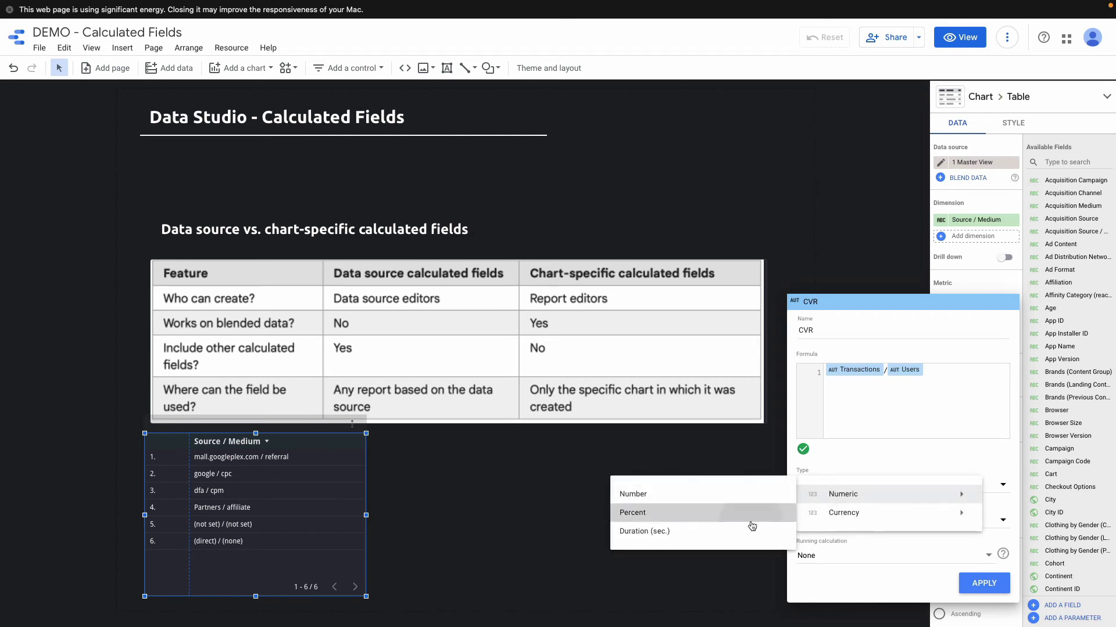
left_click(748, 514)
left_click(985, 584)
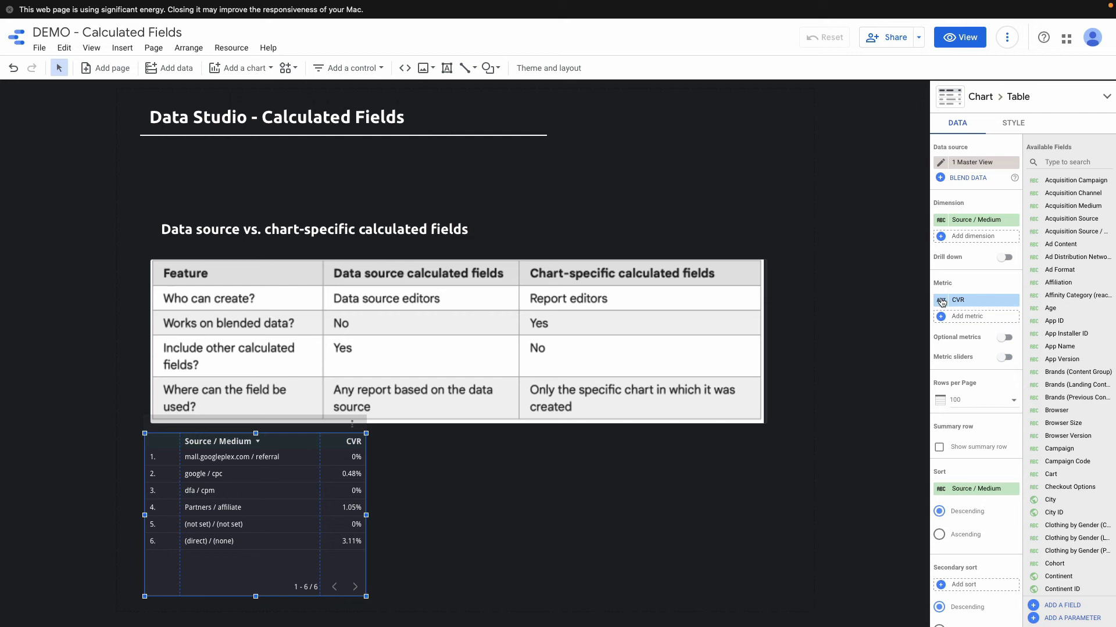
mouse_move(972, 300)
scroll(1044, 462, "down", 2)
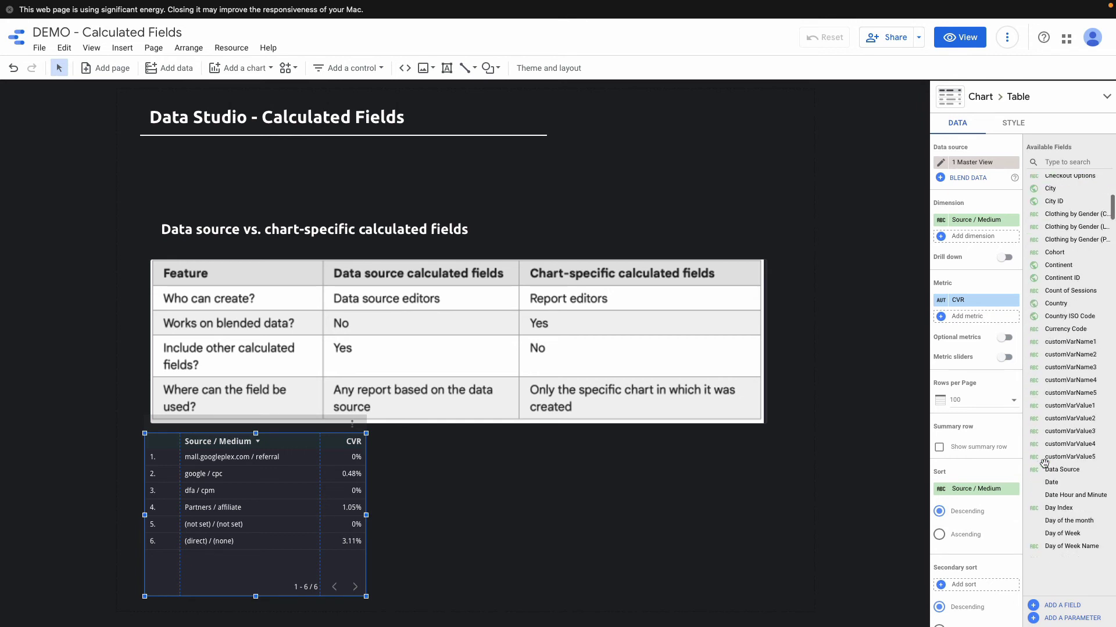
scroll(1045, 463, "down", 2)
scroll(1044, 463, "down", 1)
scroll(1045, 463, "down", 3)
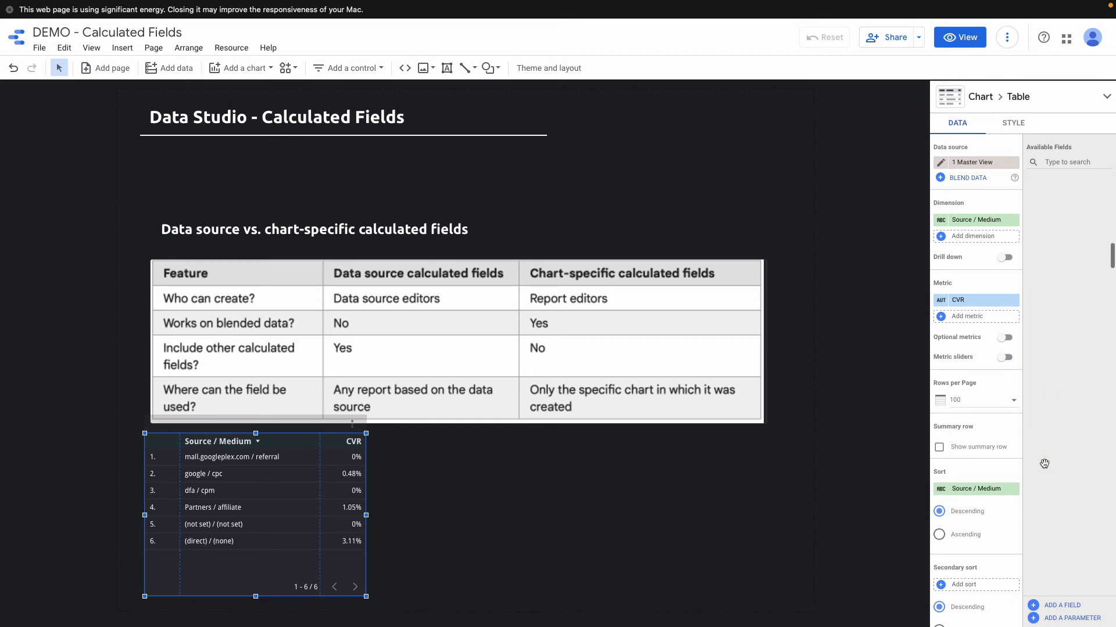
scroll(1044, 471, "down", 3)
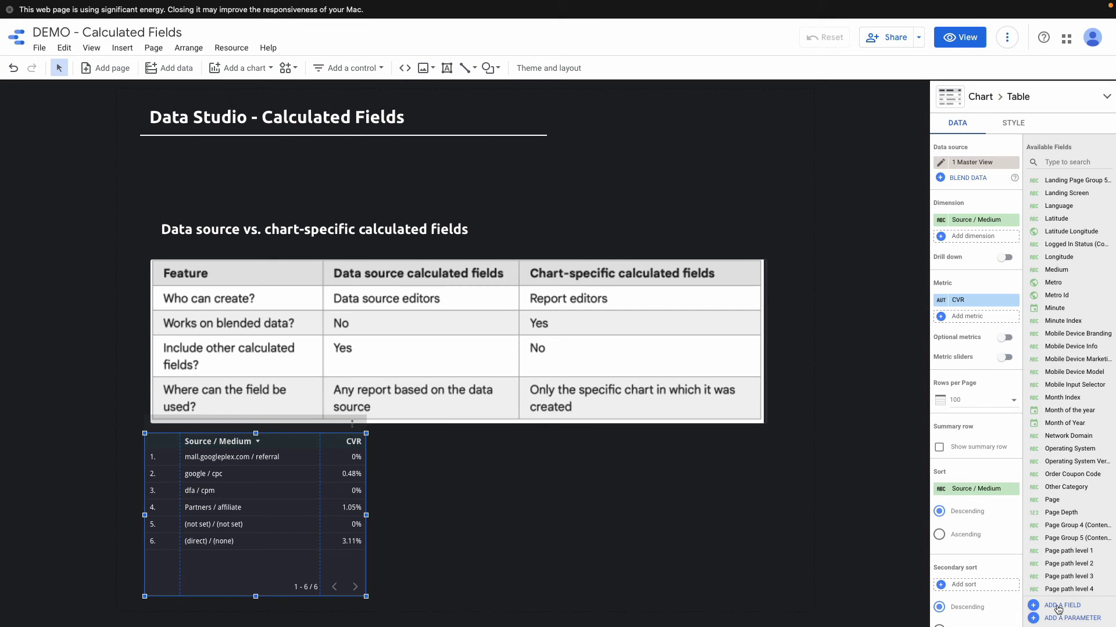
Start a new calculated field from the data source's Available Fields panel.
left_click(1058, 607)
type("tions / Users")
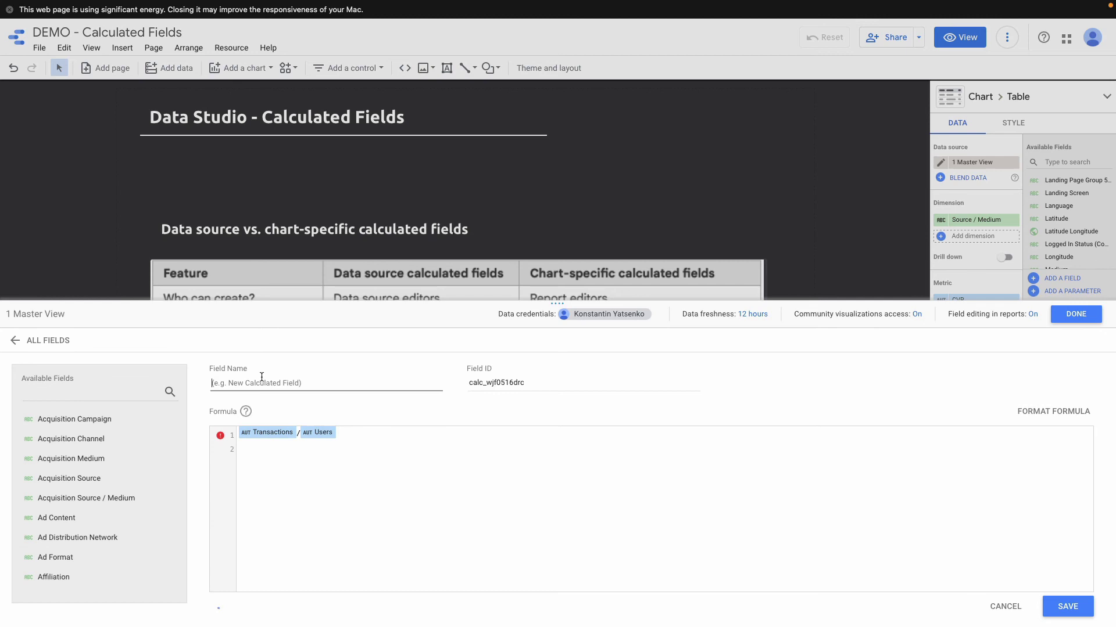
type("CVR")
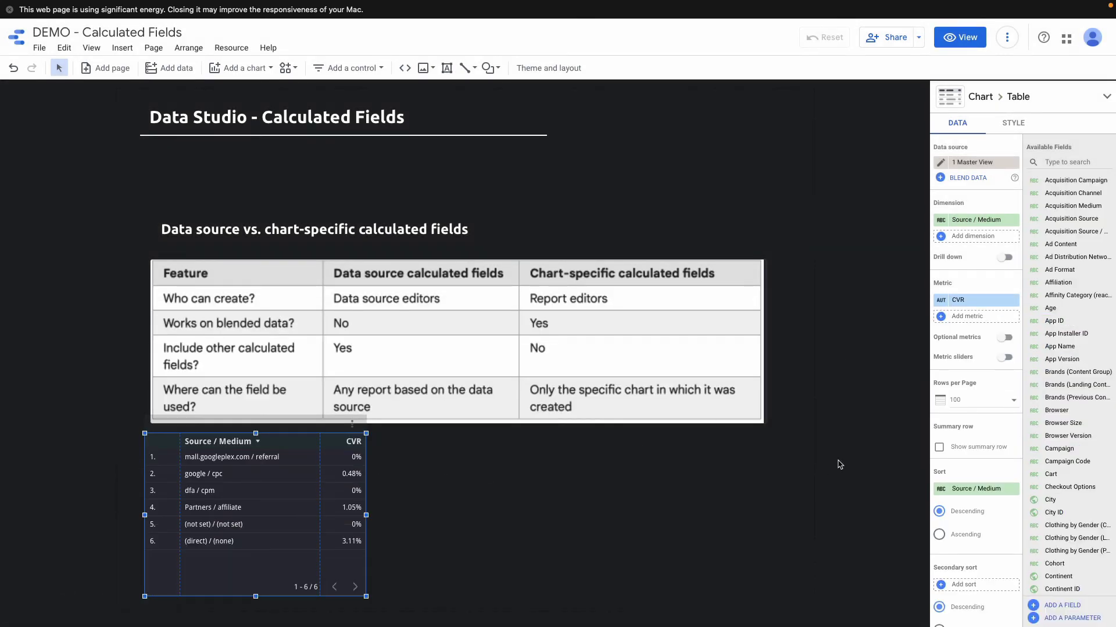
Add CVR (calc) as a second table metric, formatted as a percent.
left_click(944, 317)
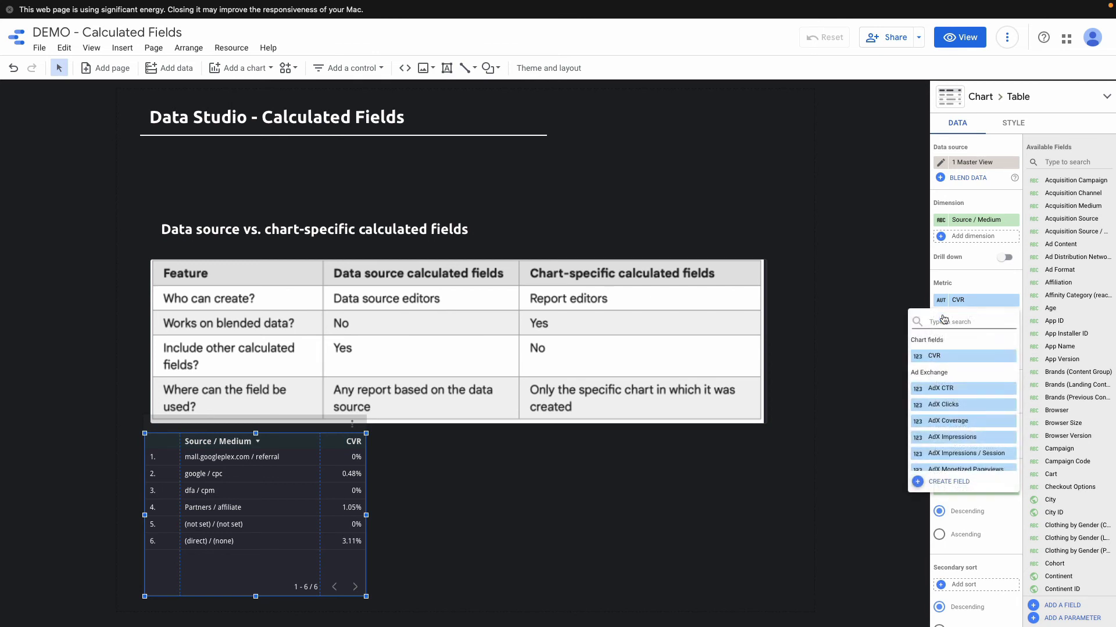
type("calc")
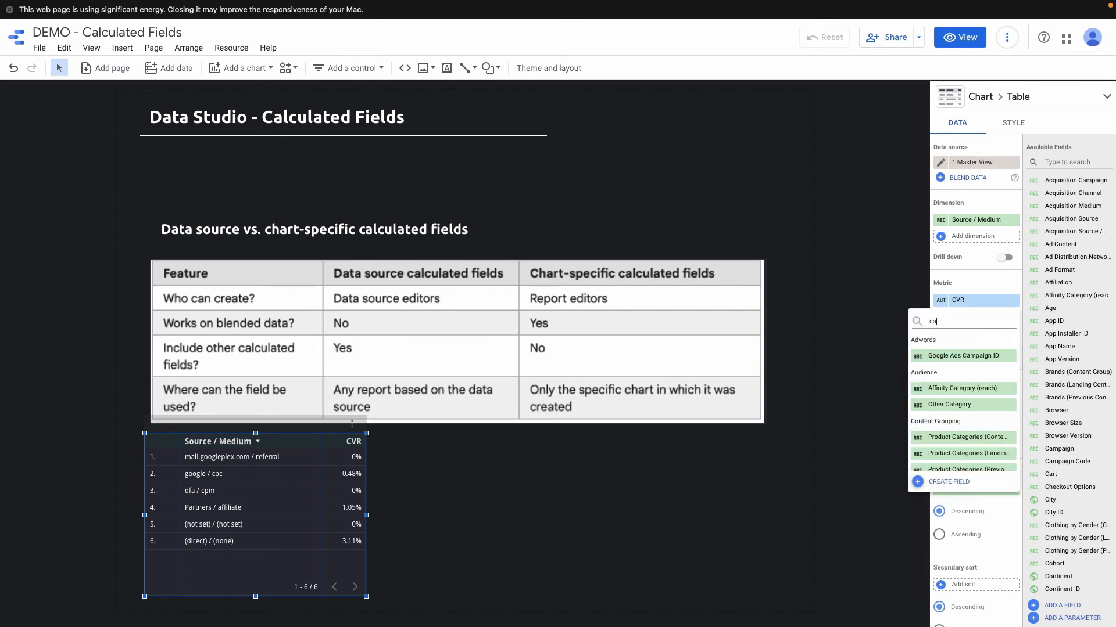
left_click(941, 389)
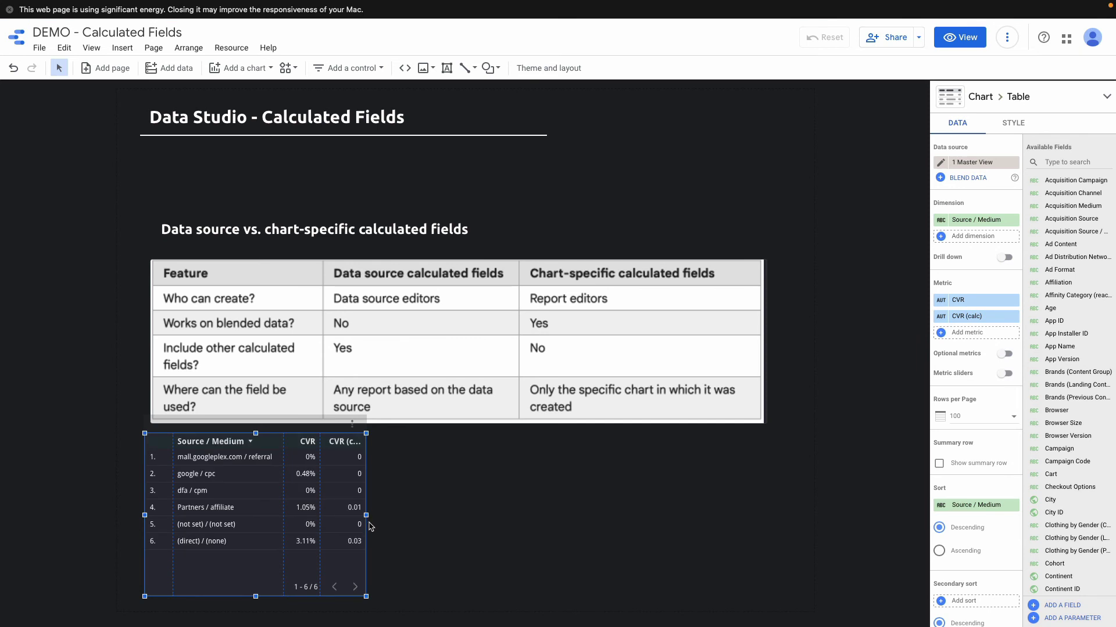
left_click(942, 318)
left_click(811, 415)
mouse_move(842, 424)
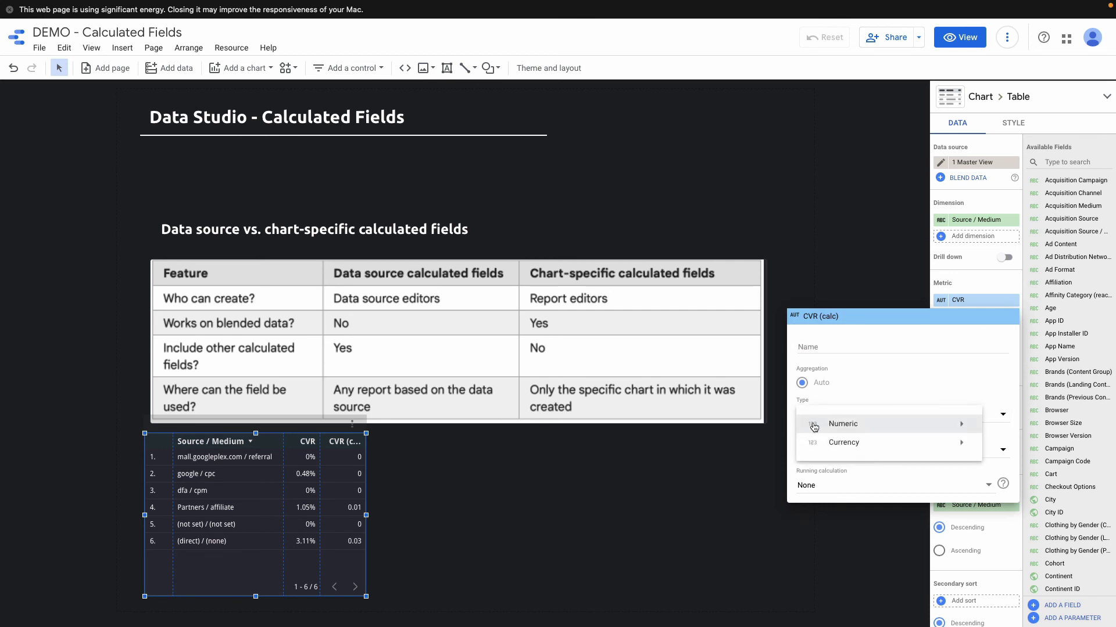
left_click(730, 443)
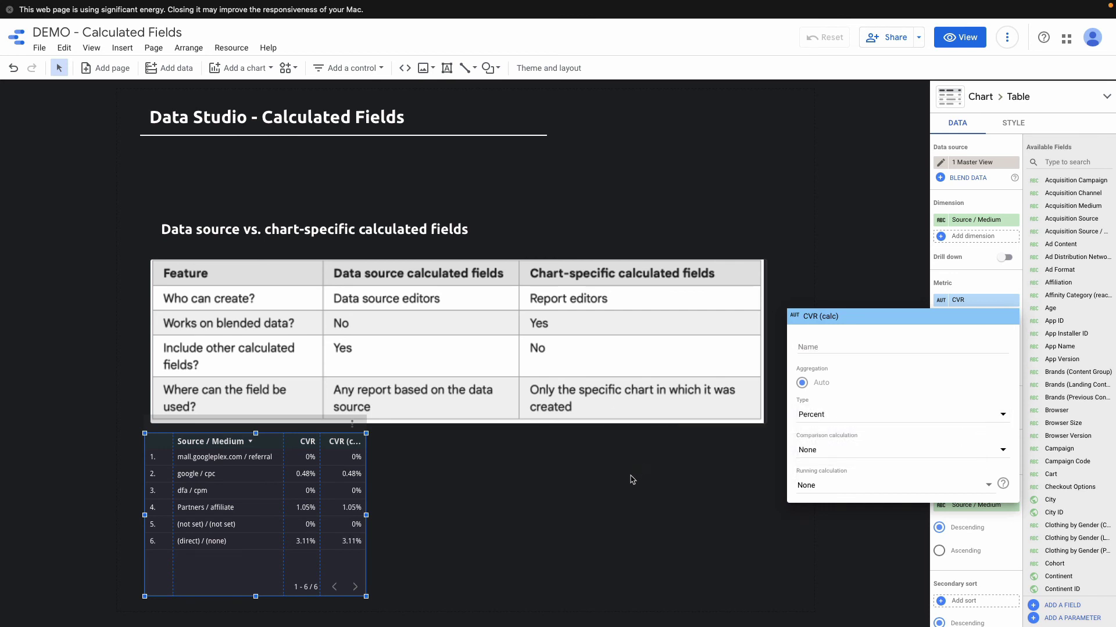
left_click(621, 500)
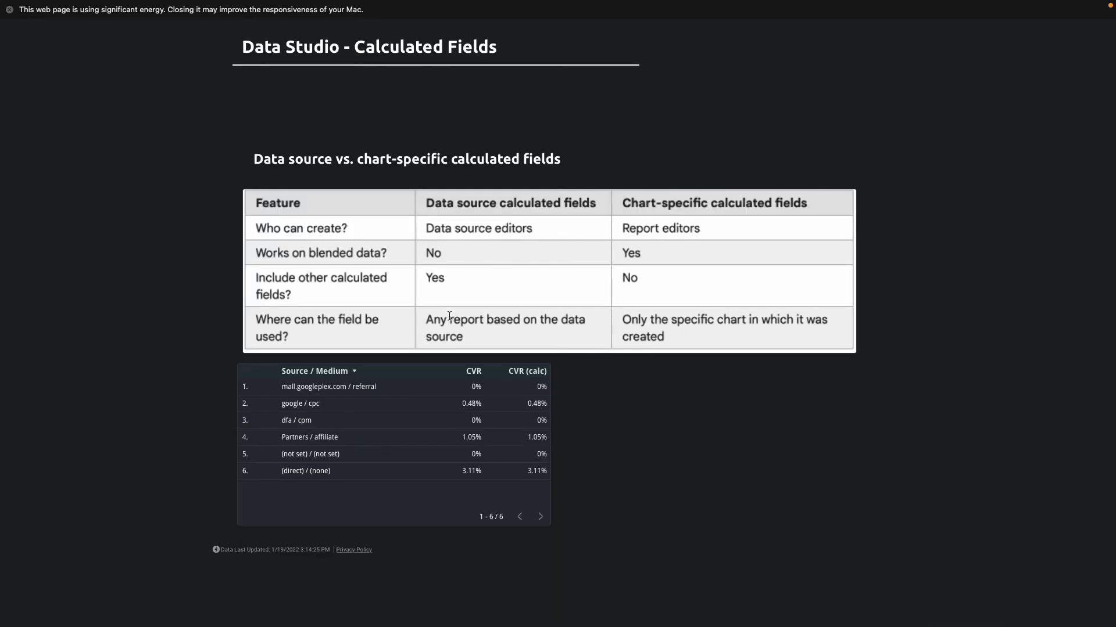